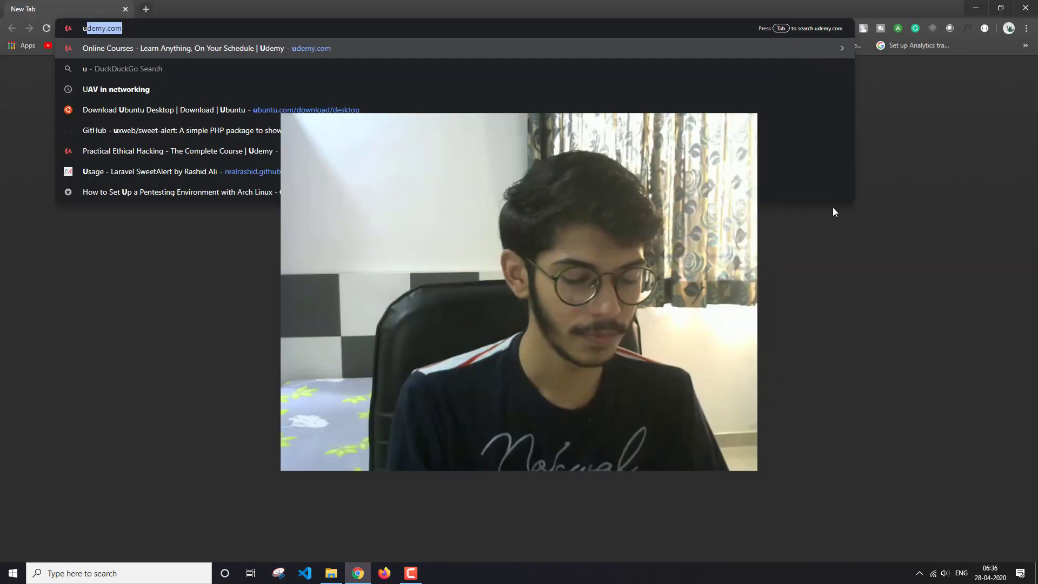
# Step: Open the ubuntu.com website in the browser
pyautogui.write('untu')
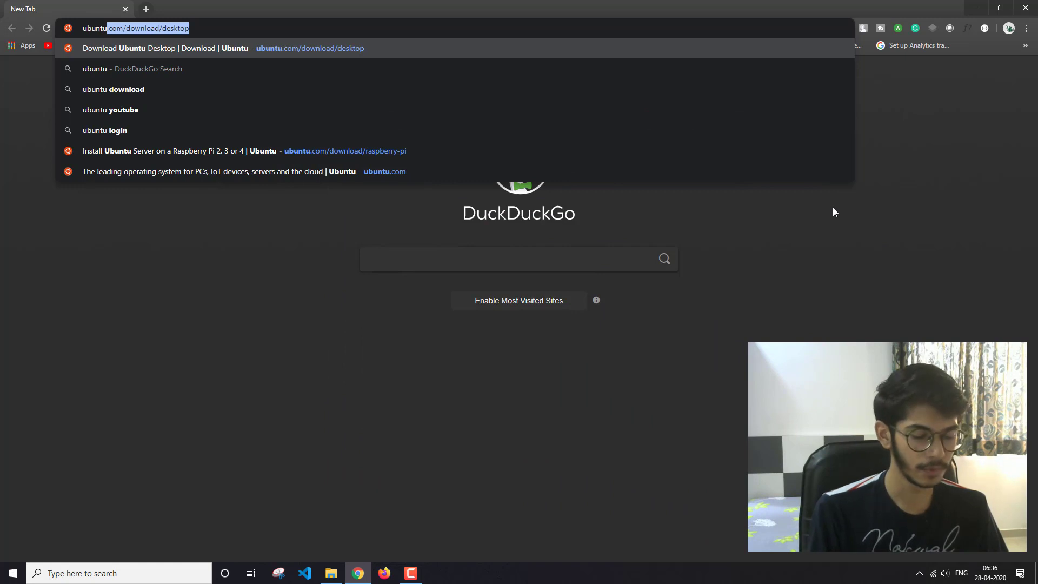
pyautogui.write('.com')
pyautogui.press('Delete')
pyautogui.press('Return')
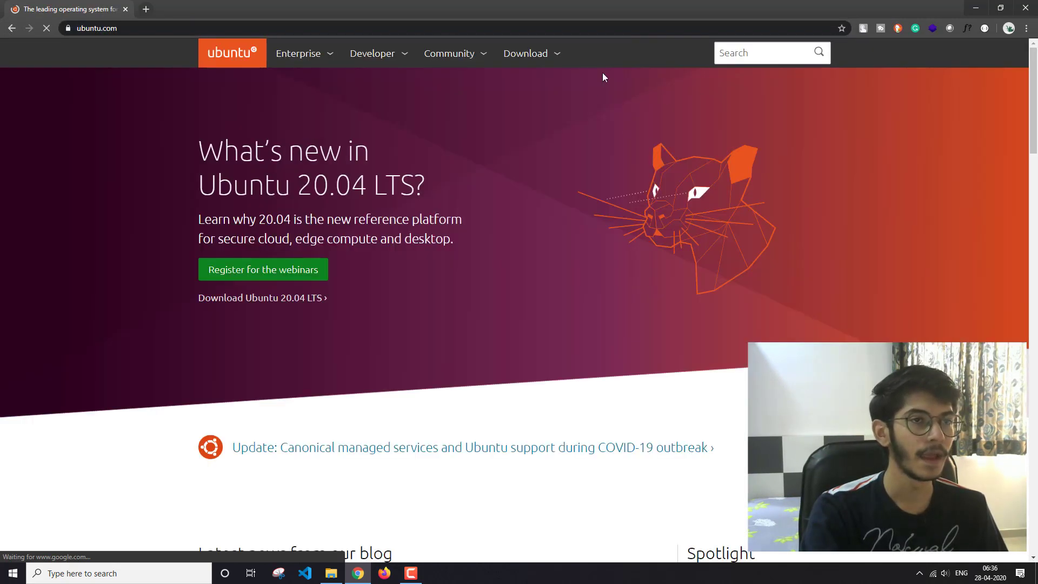
# Step: Open the Ubuntu Desktop download page from the site's Download section
pyautogui.click(523, 73)
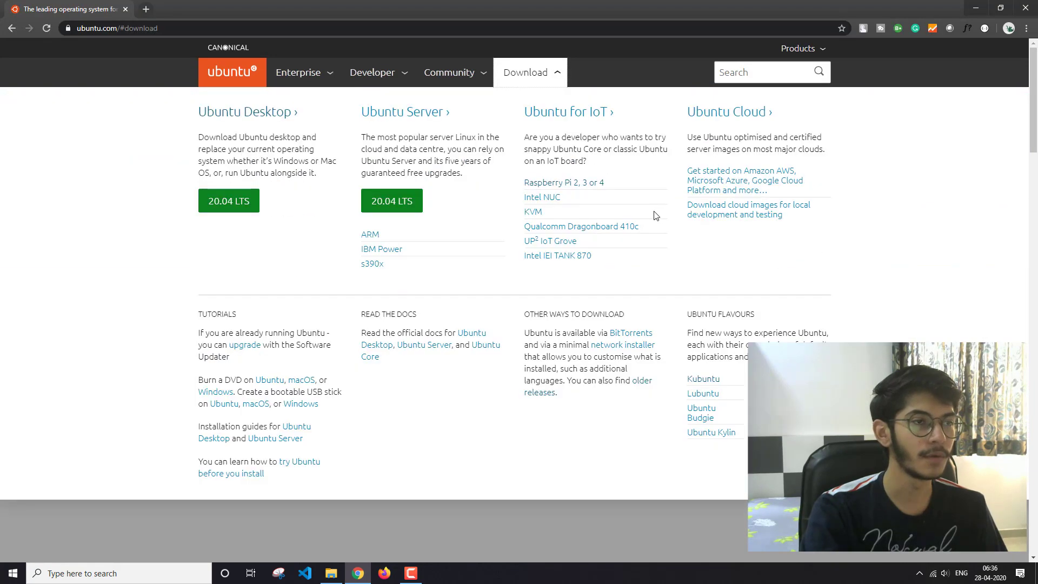
pyautogui.click(224, 208)
pyautogui.click(272, 112)
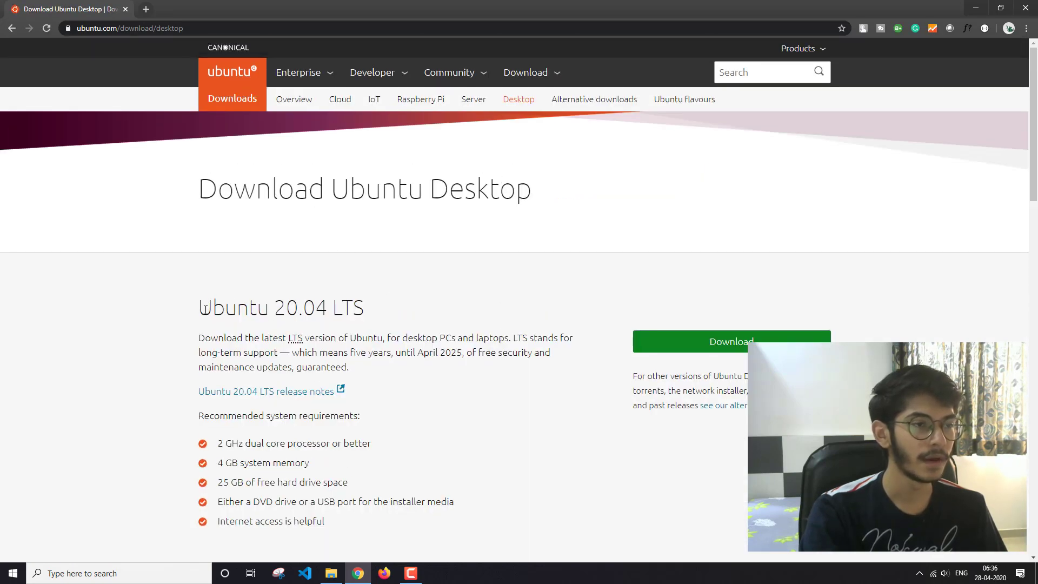
# Step: Highlight the Ubuntu 20.04 LTS version heading on the download page and close the browser
pyautogui.moveTo(202, 308); pyautogui.dragTo(378, 310)
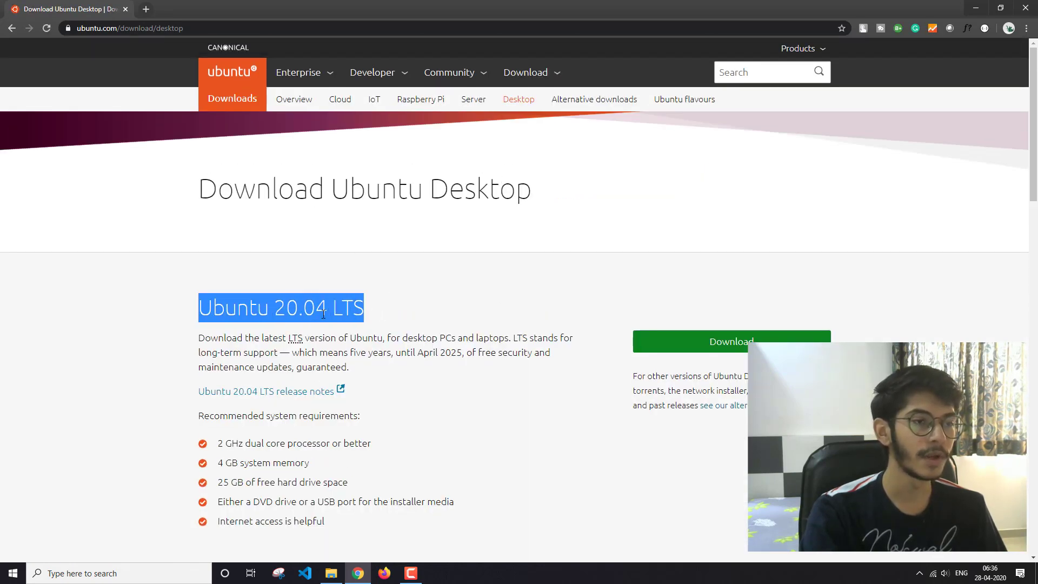
pyautogui.click(384, 314)
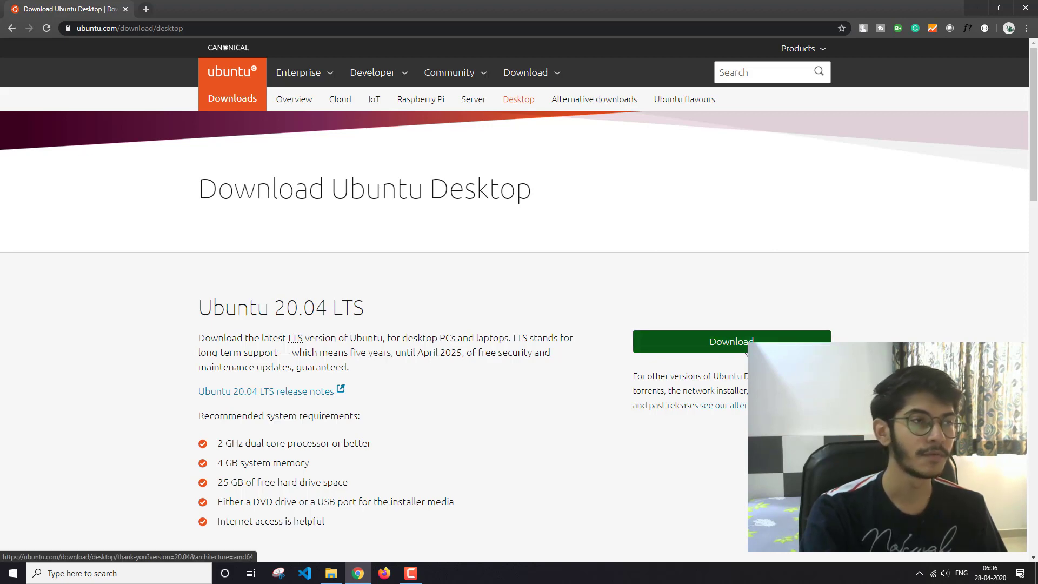
pyautogui.click(1026, 7)
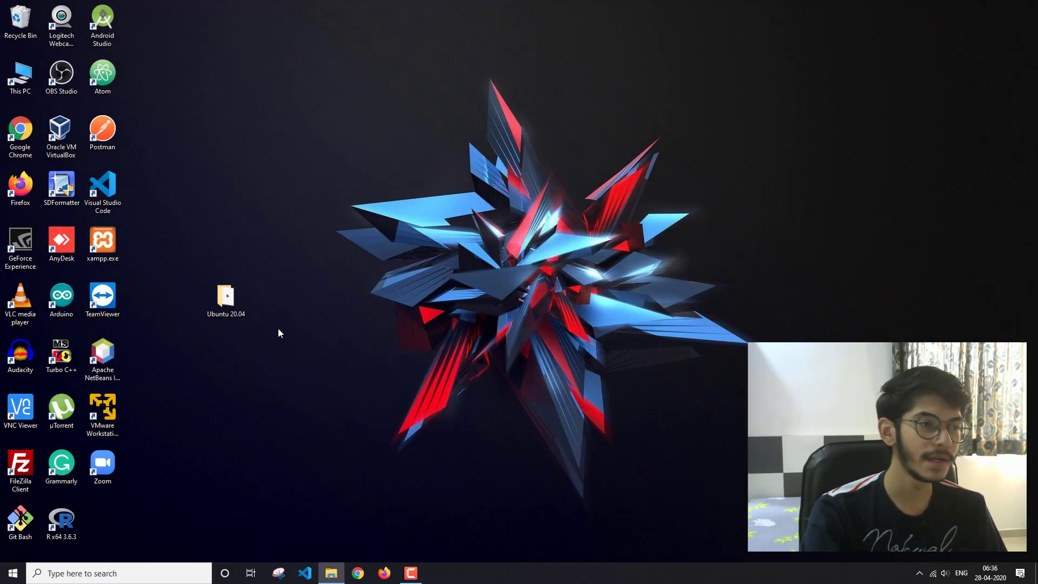
# Step: Open the Ubuntu 20.04 desktop folder to view the downloaded ISO file
pyautogui.doubleClick(226, 299)
pyautogui.moveTo(524, 252); pyautogui.dragTo(433, 220)
pyautogui.click(633, 310)
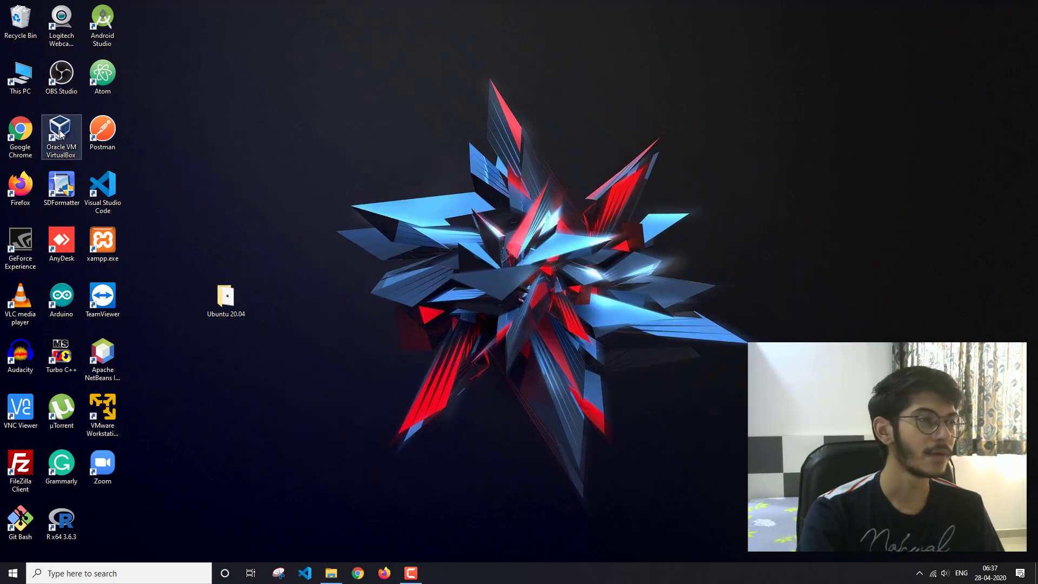
# Step: Launch VirtualBox and create a new VM named Ubuntu 20.04 with 4096 MB memory and a new virtual hard disk
pyautogui.doubleClick(63, 132)
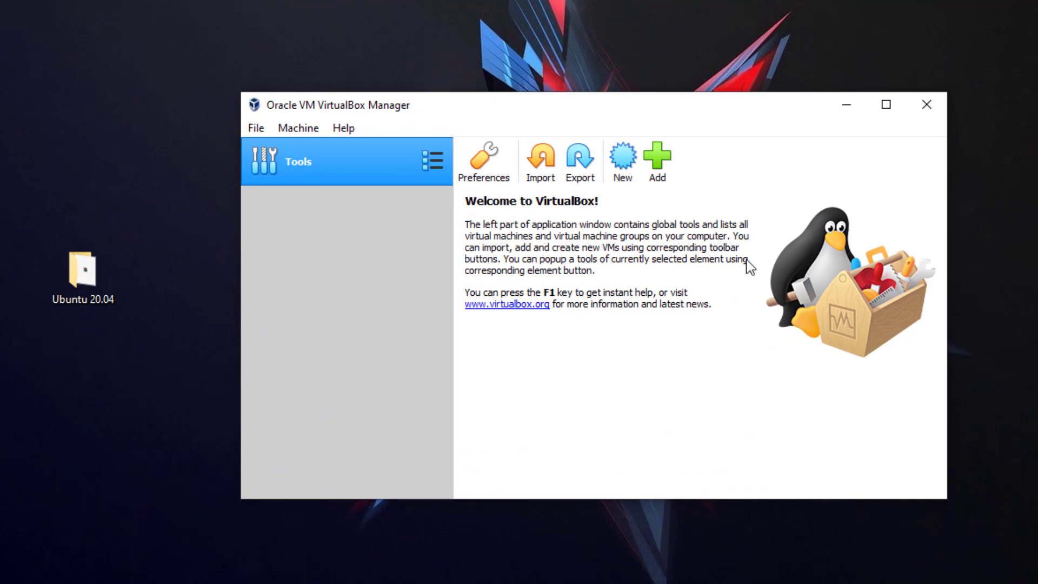
pyautogui.click(622, 157)
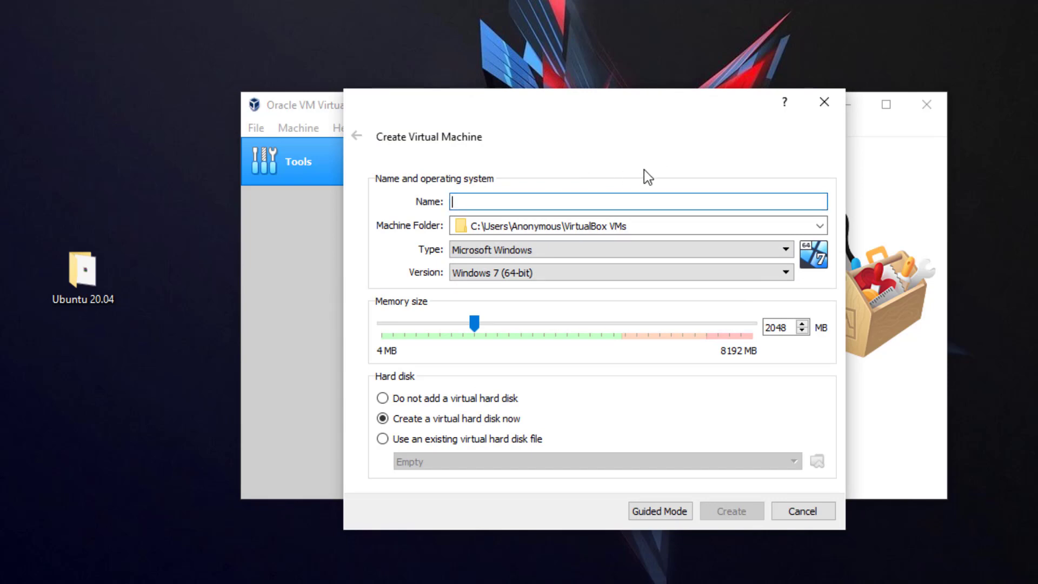
pyautogui.write('Ubun')
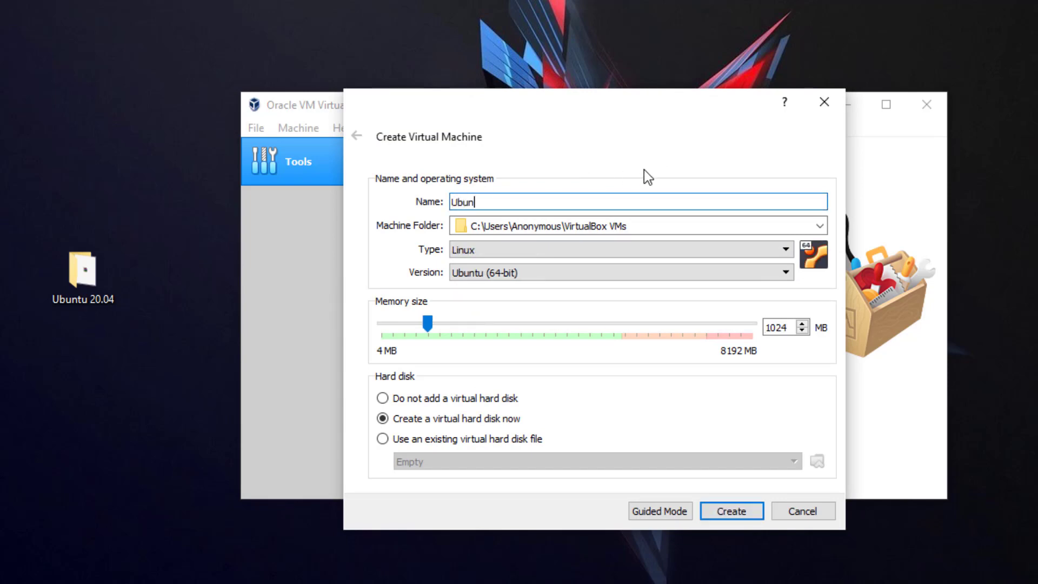
pyautogui.write('tu 20.04')
pyautogui.moveTo(588, 322); pyautogui.dragTo(605, 323)
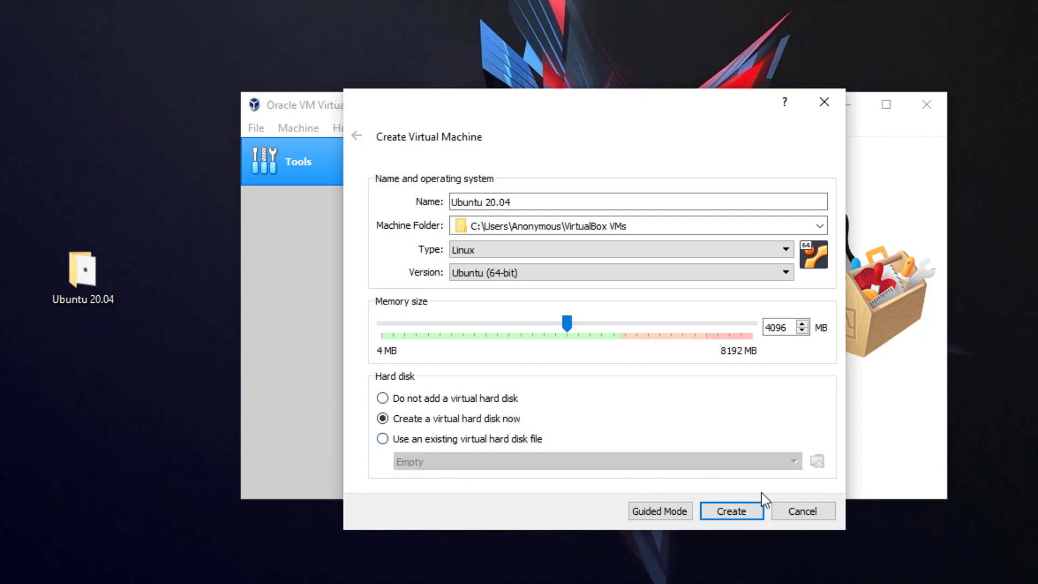
pyautogui.click(758, 511)
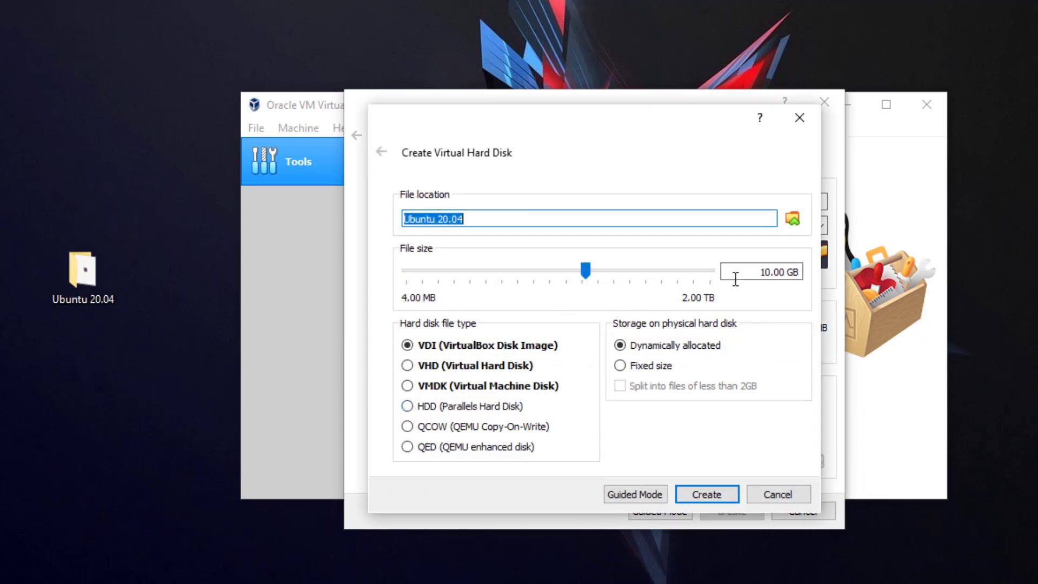
# Step: Create the VM's virtual hard disk with a size of 15 GB
pyautogui.moveTo(760, 272); pyautogui.dragTo(772, 271)
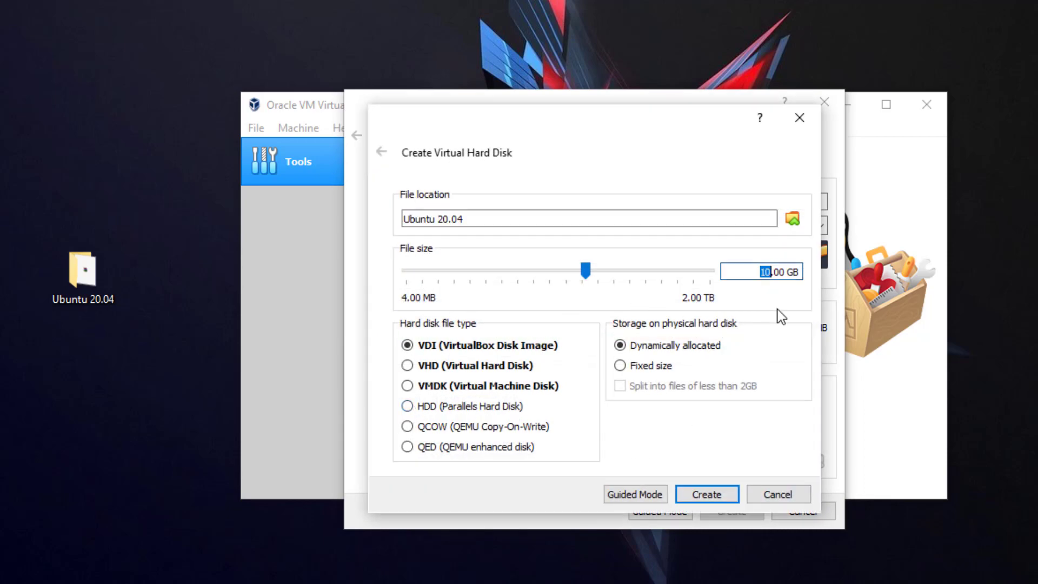
pyautogui.write('15')
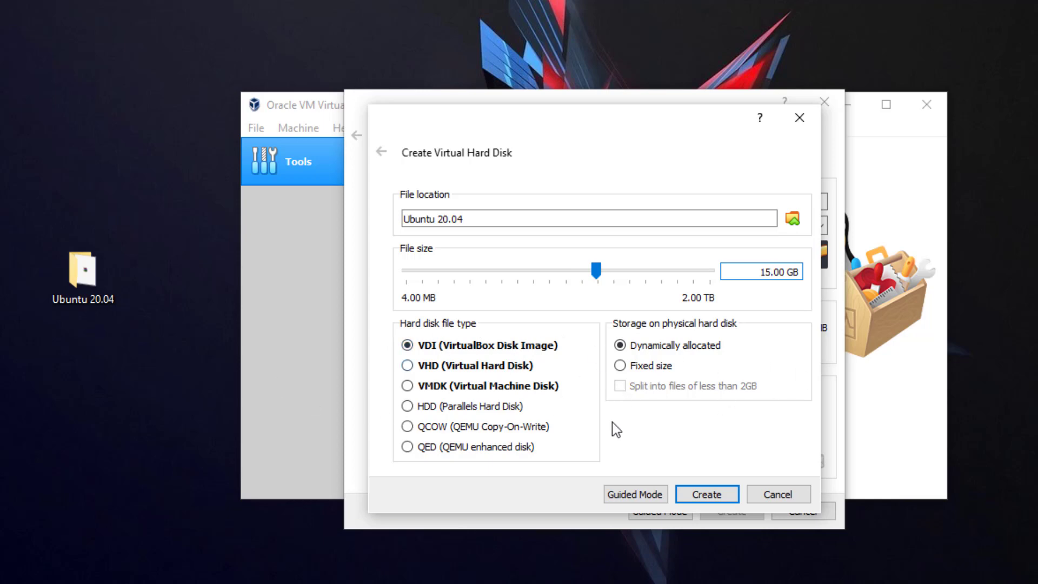
pyautogui.click(696, 493)
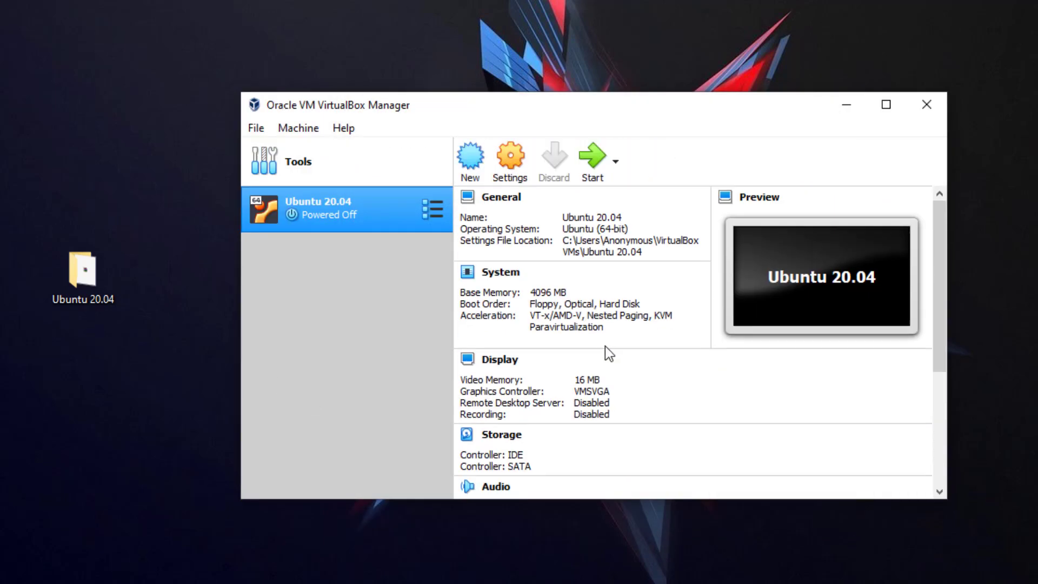
# Step: Attach ubuntu-20.04-desktop-amd64.iso to the VM's empty IDE optical drive in its storage settings
pyautogui.click(517, 160)
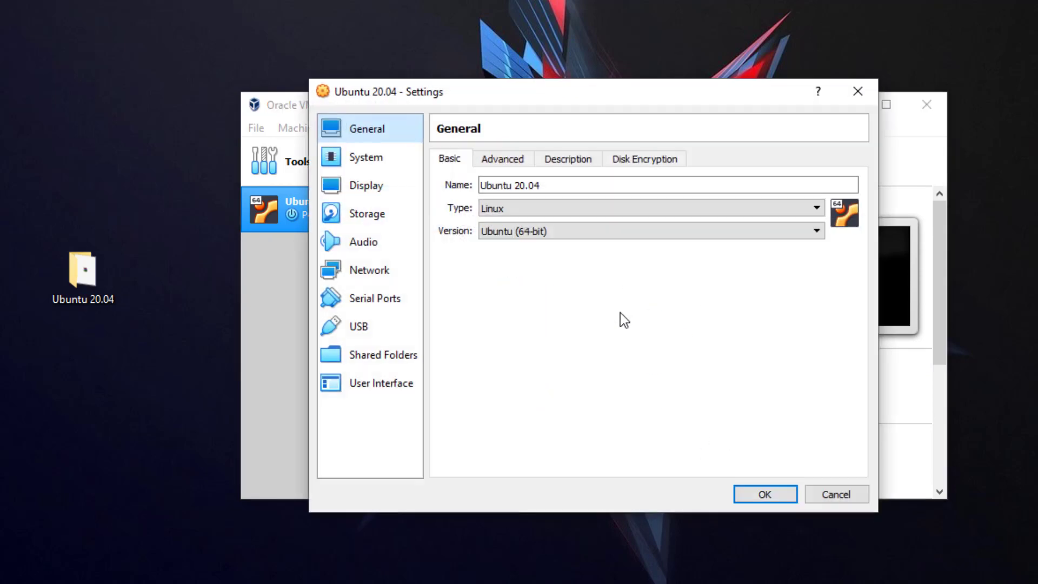
pyautogui.click(372, 216)
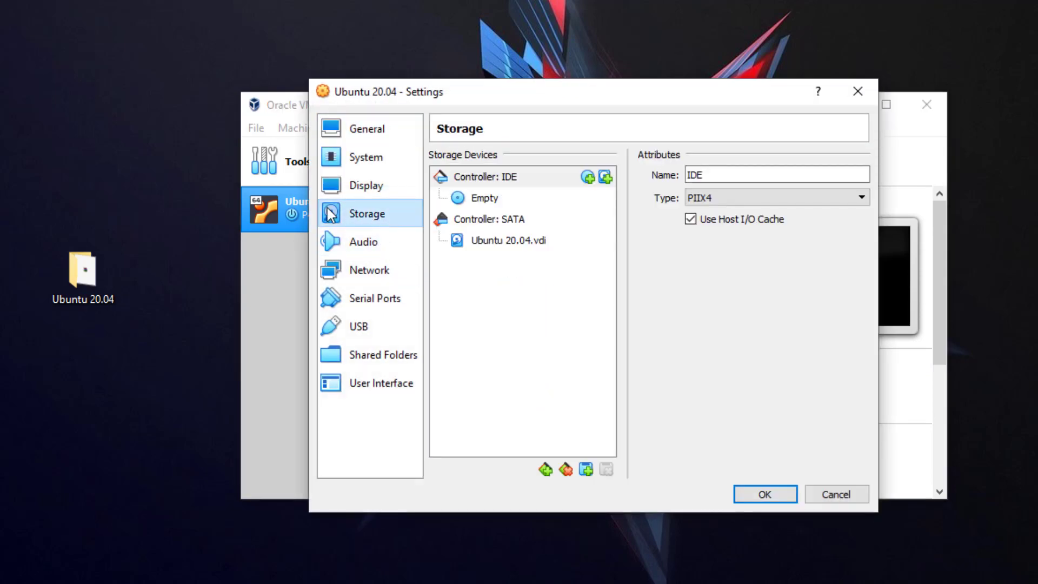
pyautogui.click(485, 199)
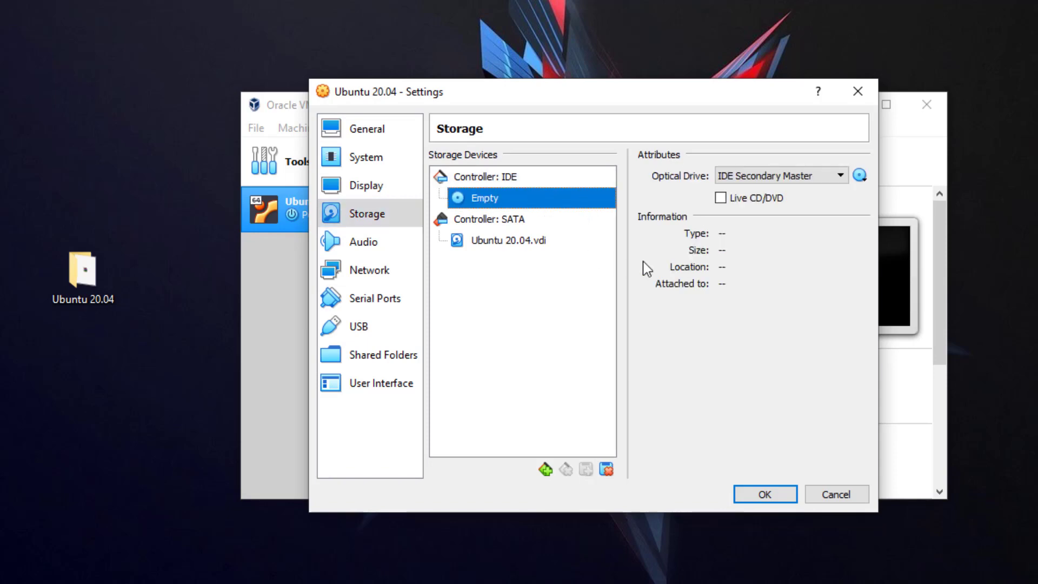
pyautogui.click(860, 175)
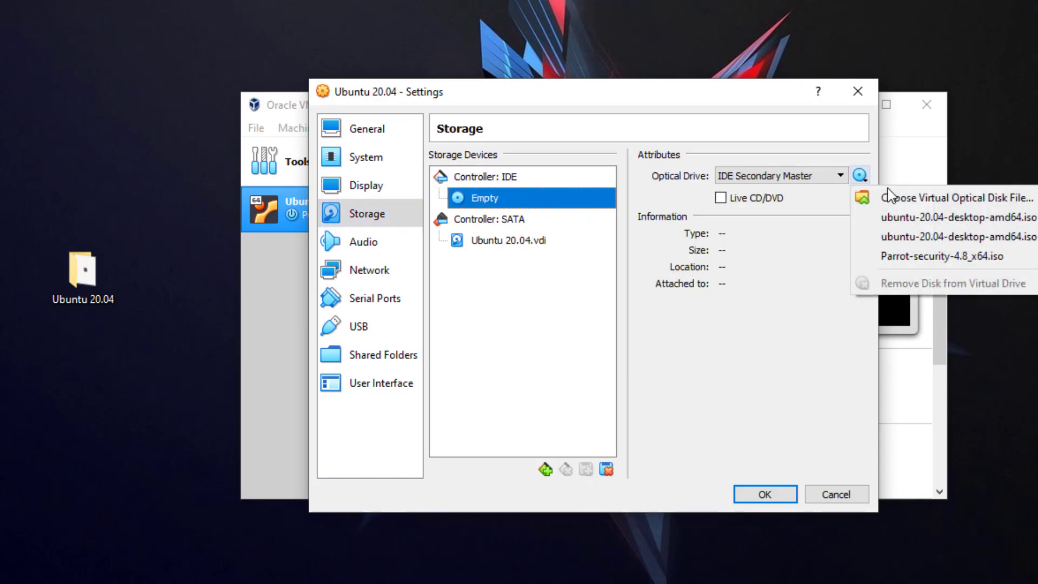
pyautogui.click(862, 193)
pyautogui.click(605, 235)
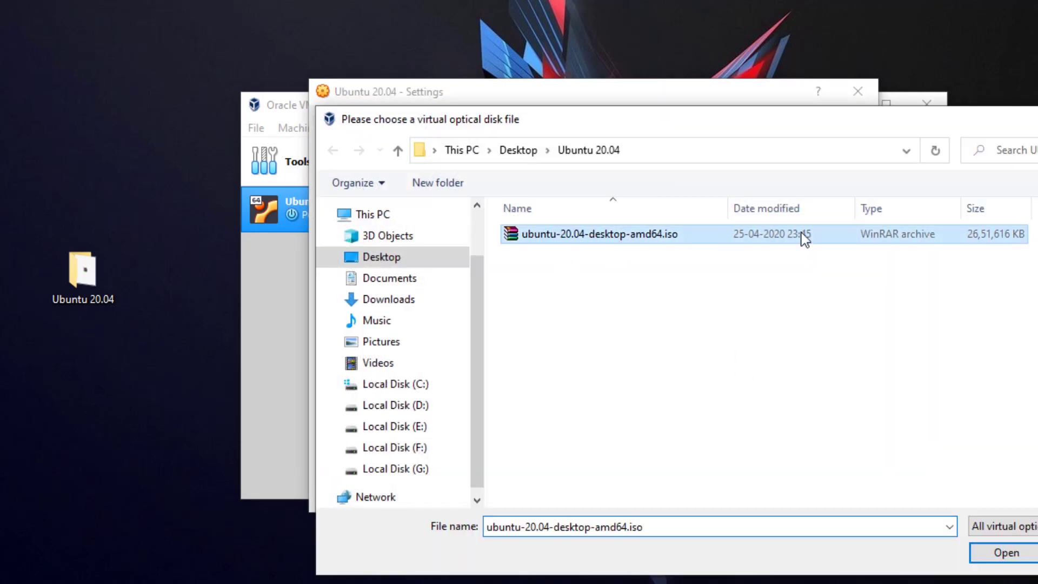
pyautogui.click(1008, 555)
pyautogui.click(764, 493)
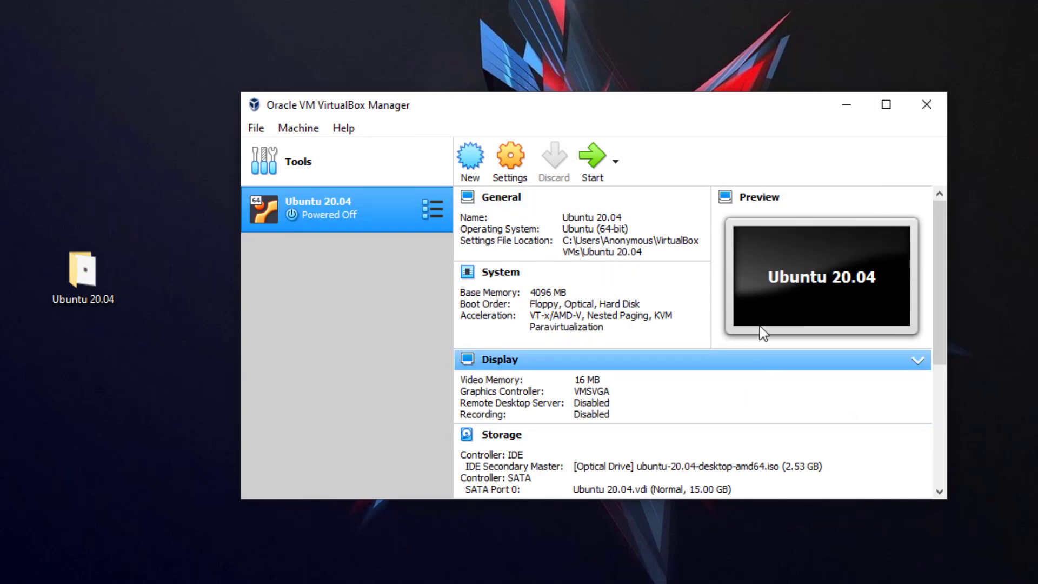
# Step: Start the Ubuntu 20.04 VM and dismiss the keyboard and mouse capture notices
pyautogui.click(595, 157)
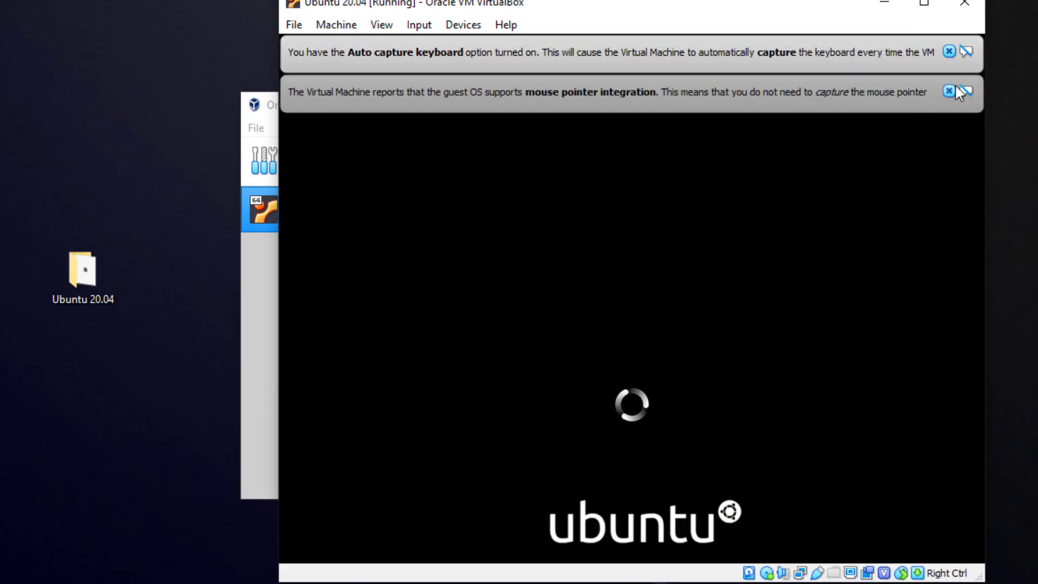
pyautogui.click(955, 90)
pyautogui.click(952, 52)
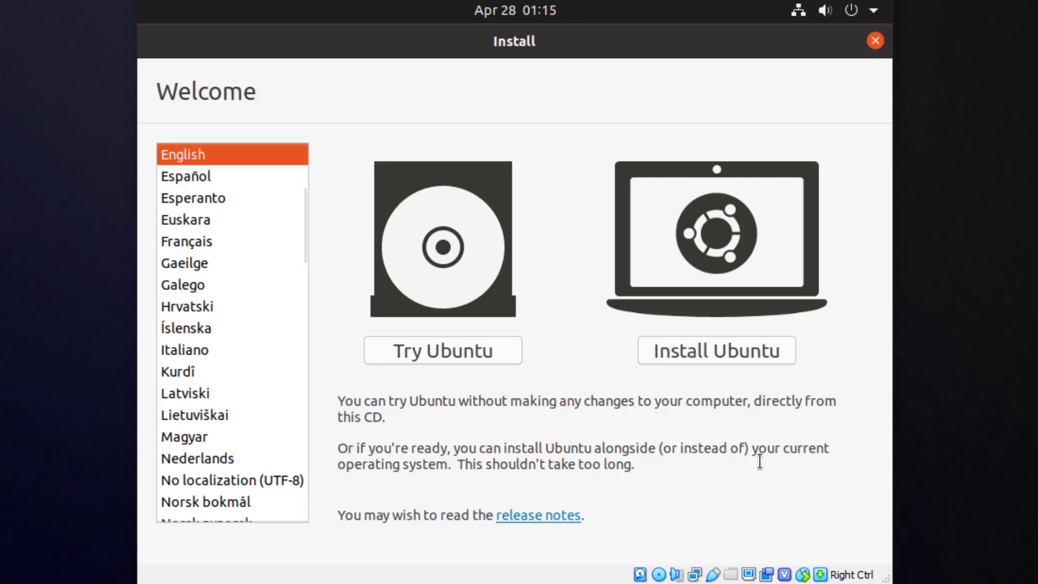
# Step: Choose Install Ubuntu and continue with the English (US) keyboard layout
pyautogui.click(709, 351)
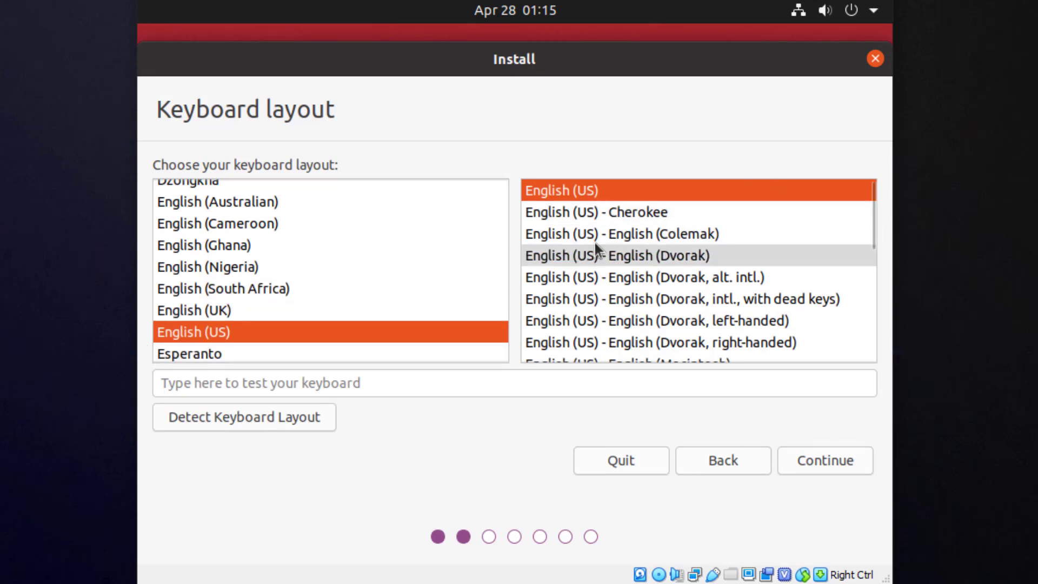
pyautogui.click(835, 459)
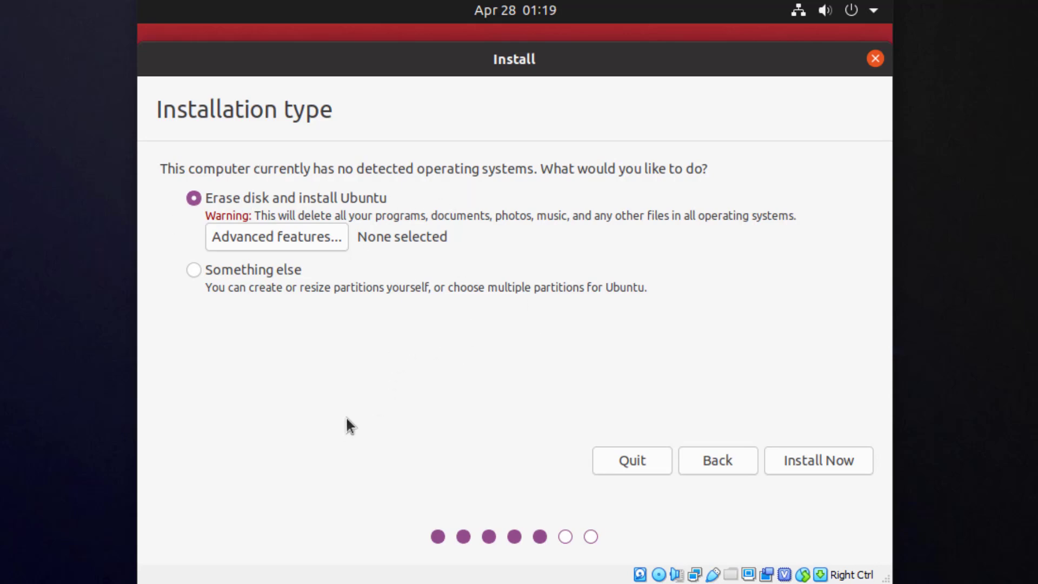
# Step: Install with Erase disk and install Ubuntu, confirming that the partition changes are written to disk
pyautogui.click(820, 461)
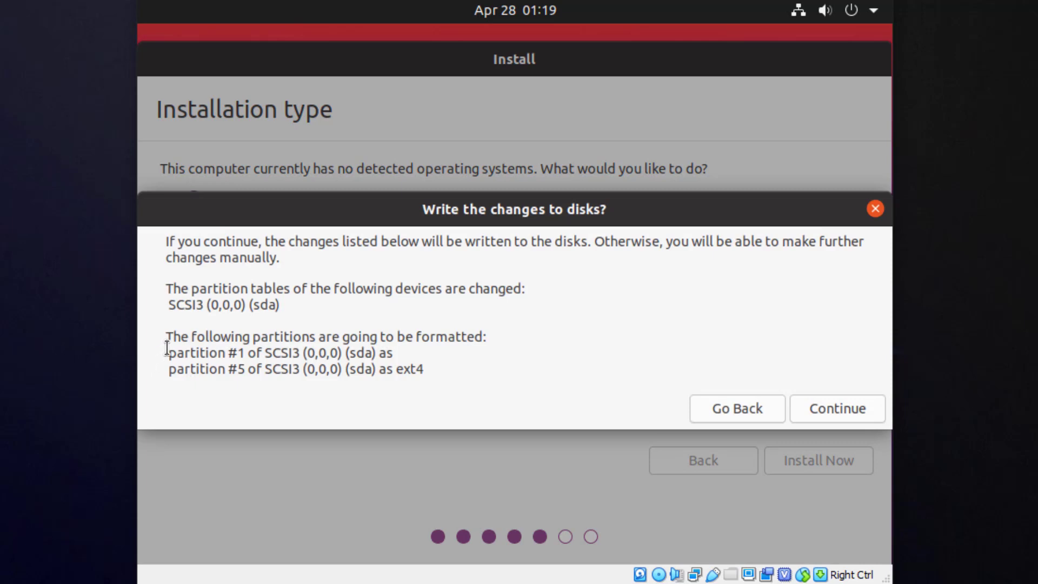
pyautogui.moveTo(165, 352); pyautogui.dragTo(477, 372)
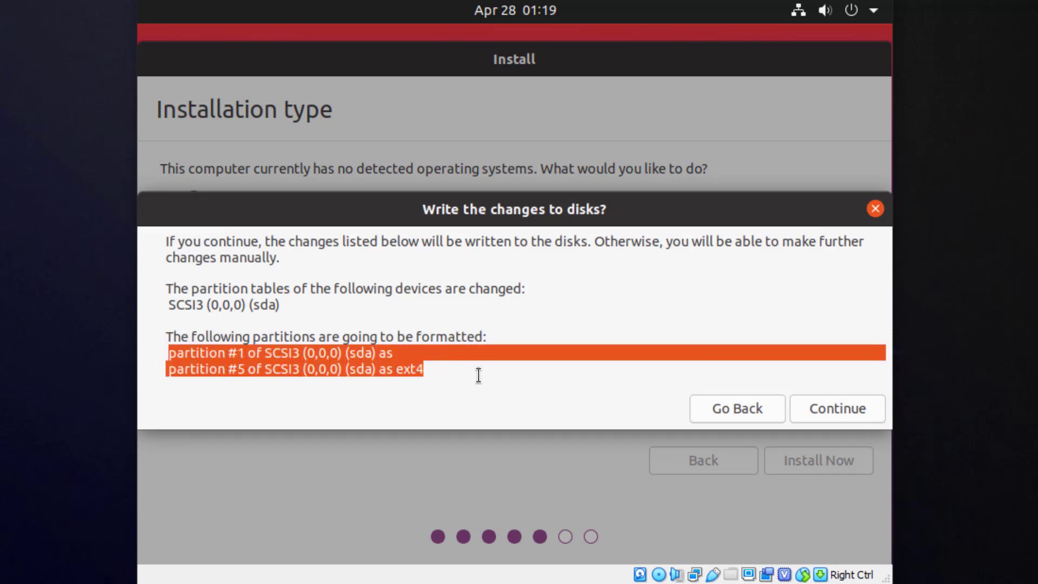
pyautogui.click(495, 380)
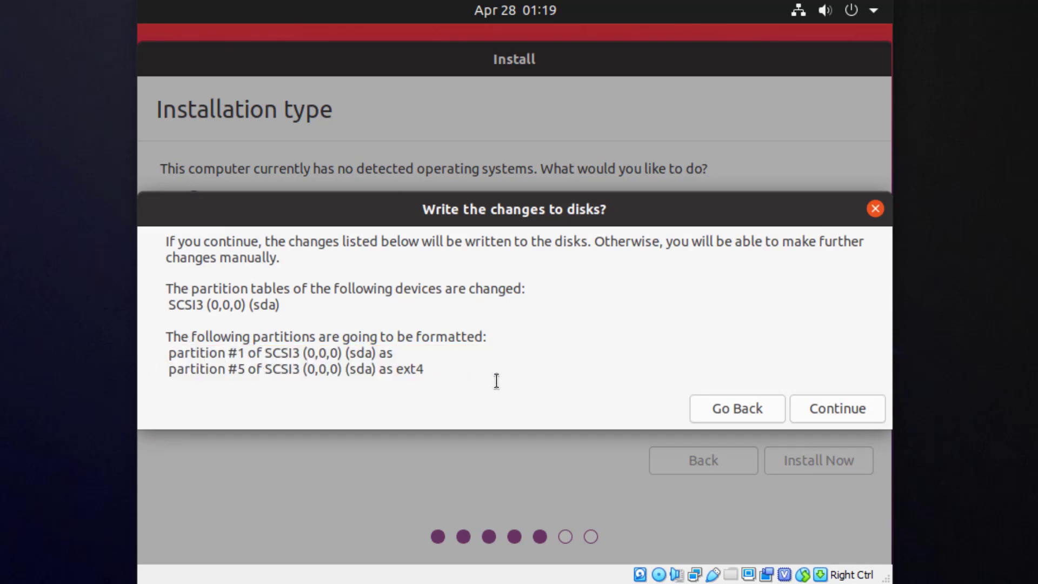
pyautogui.click(851, 403)
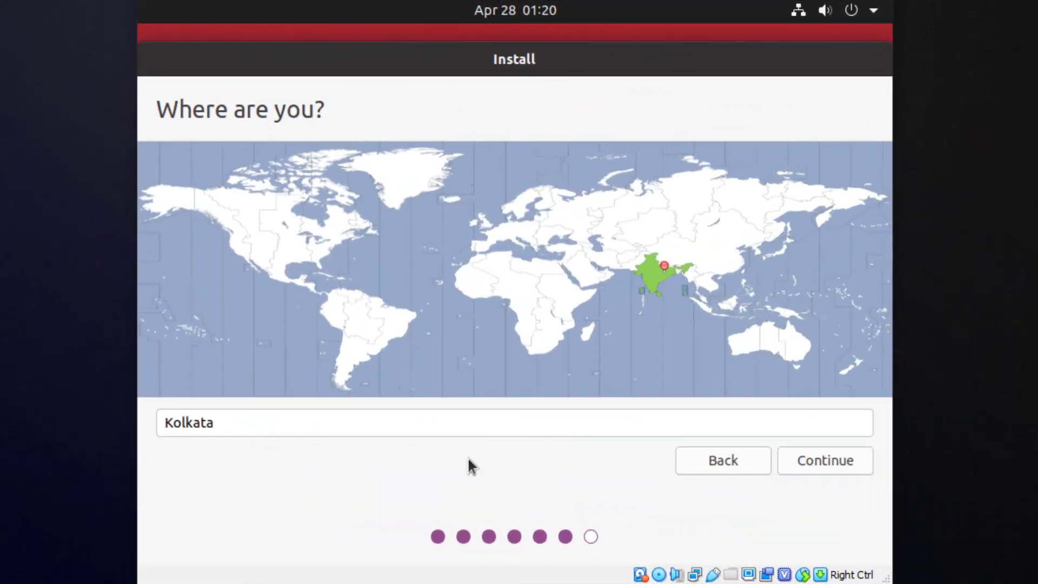
# Step: Accept Kolkata as the location and enter the user's name in the Who are you form
pyautogui.click(858, 471)
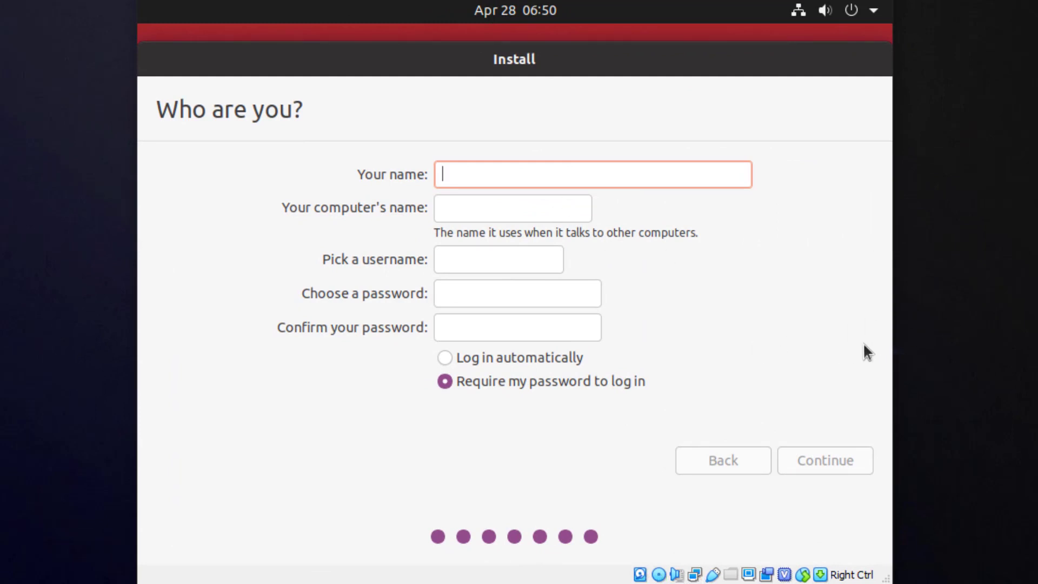
pyautogui.write('Aaka')
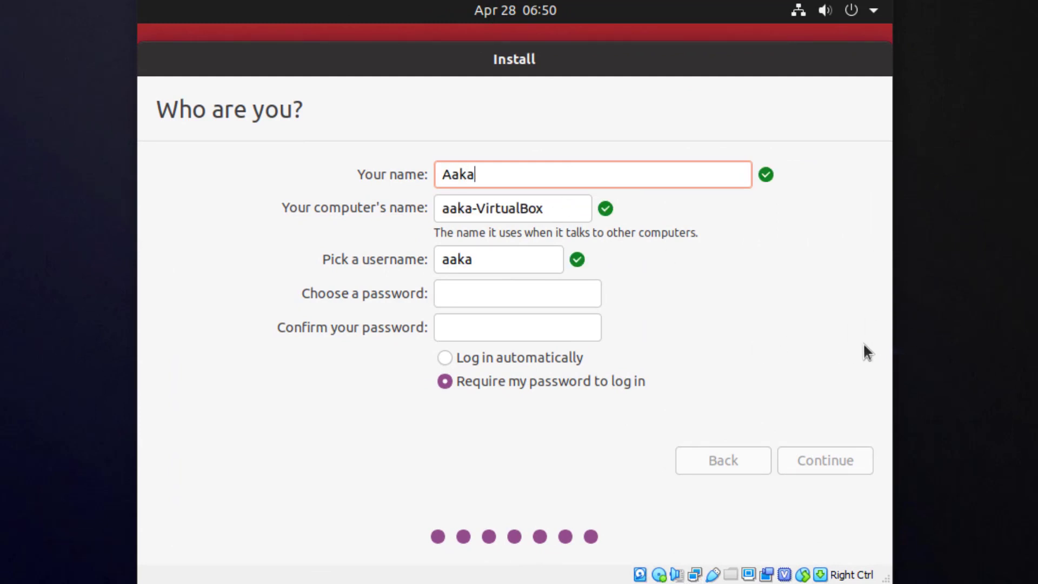
pyautogui.write('sh')
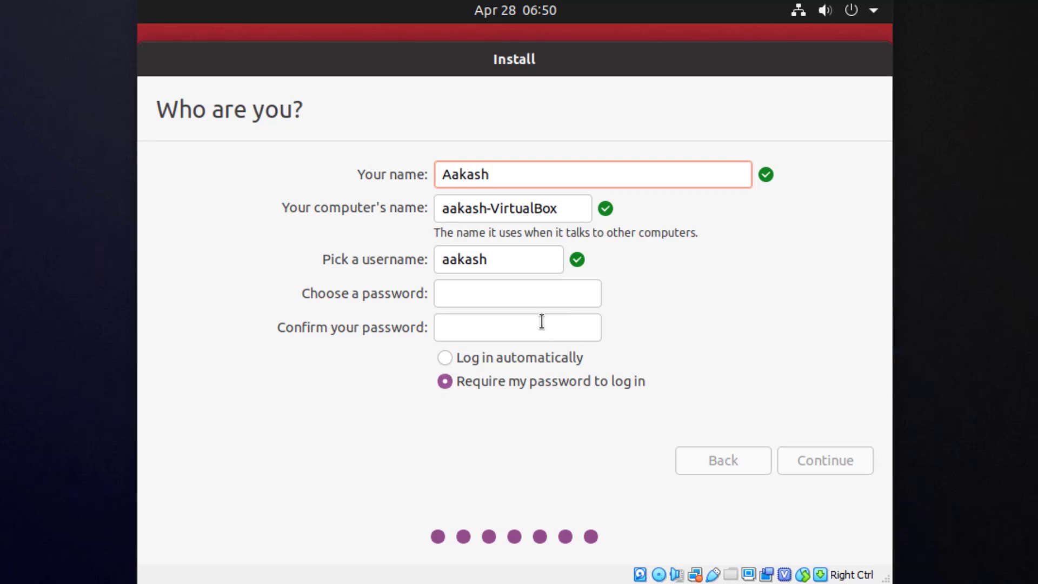
# Step: Enter the account password in the Choose a password field
pyautogui.click(542, 294)
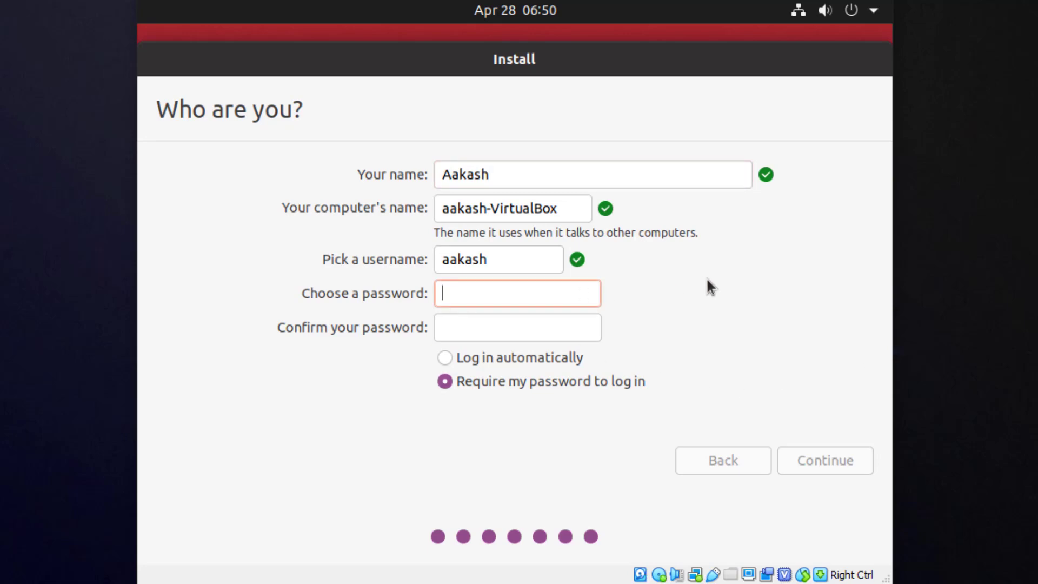
pyautogui.write('12345')
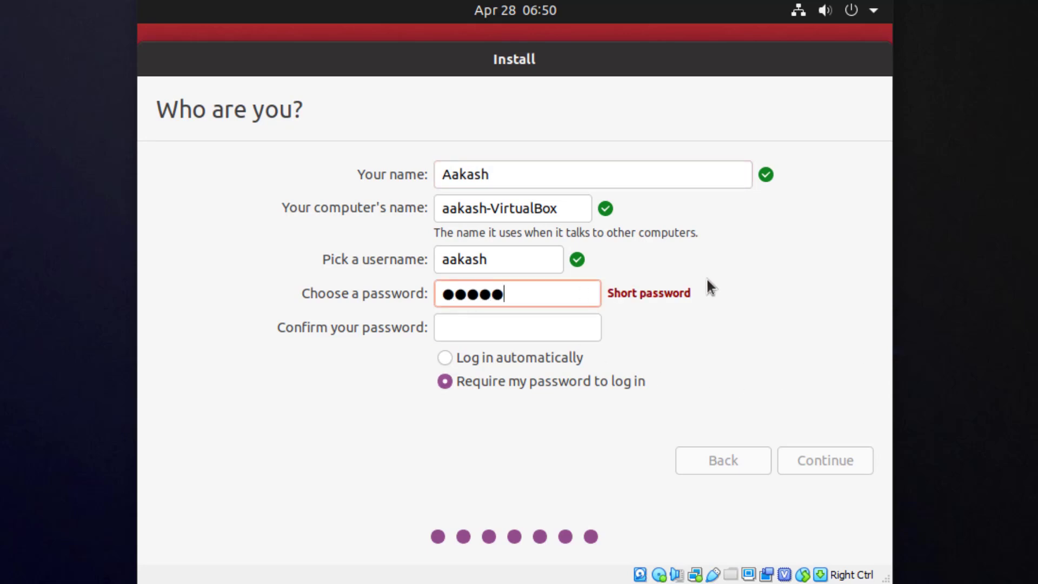
pyautogui.write('6')
# Step: Finish entering the account password, enter it again in the Confirm your password field, and continue the installation
pyautogui.press('Tab')
pyautogui.write('123456')
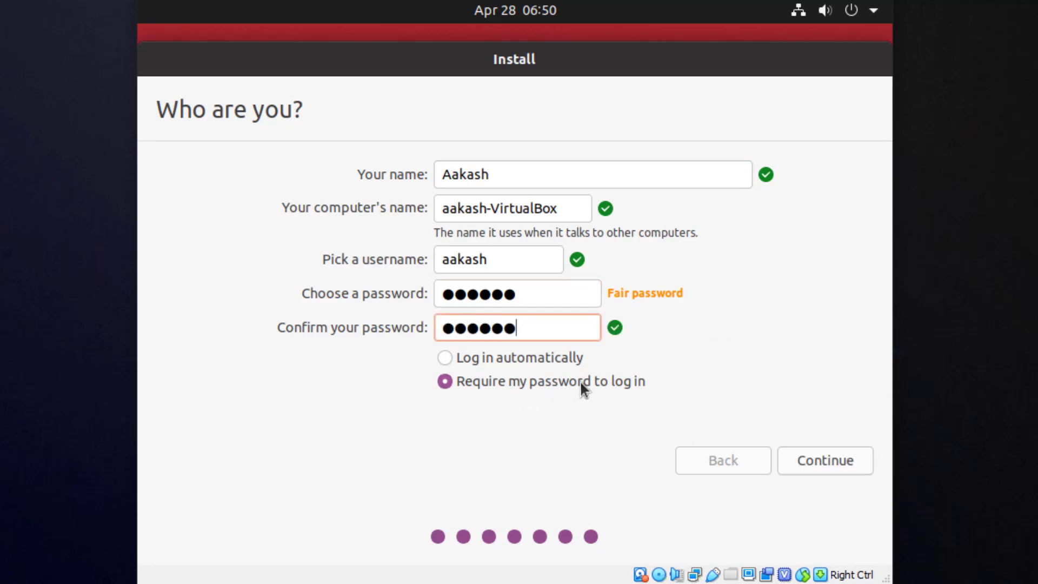
pyautogui.click(825, 457)
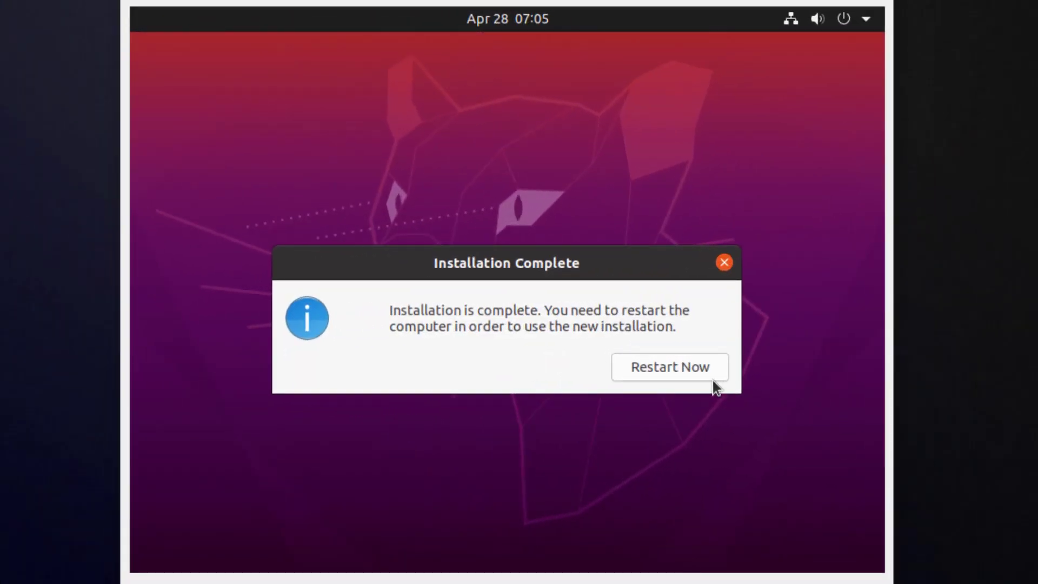
# Step: Restart into the new installation, get past the remove-installation-medium prompt, and log in with the account password
pyautogui.click(654, 370)
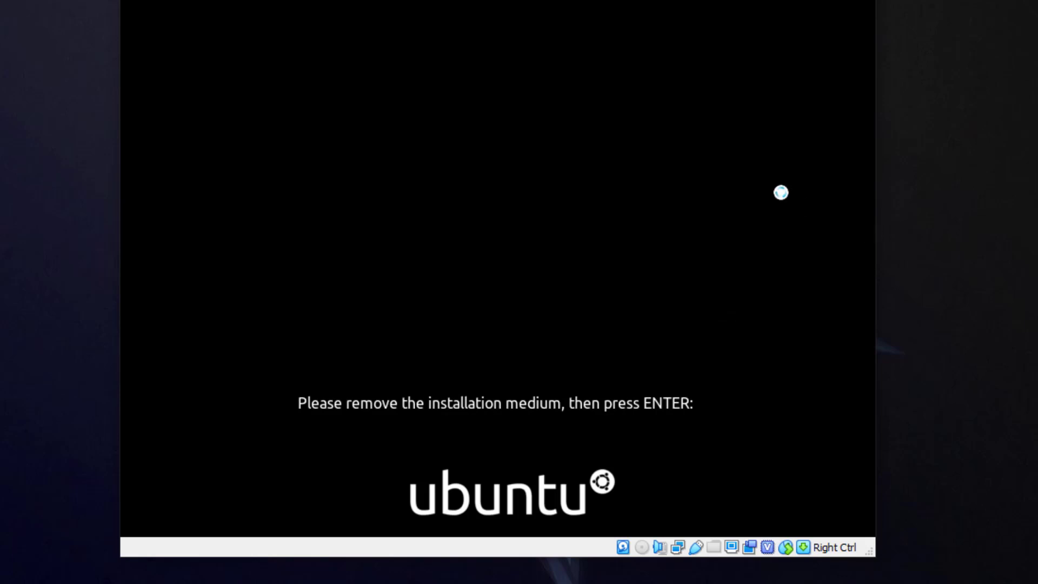
pyautogui.press('Return')
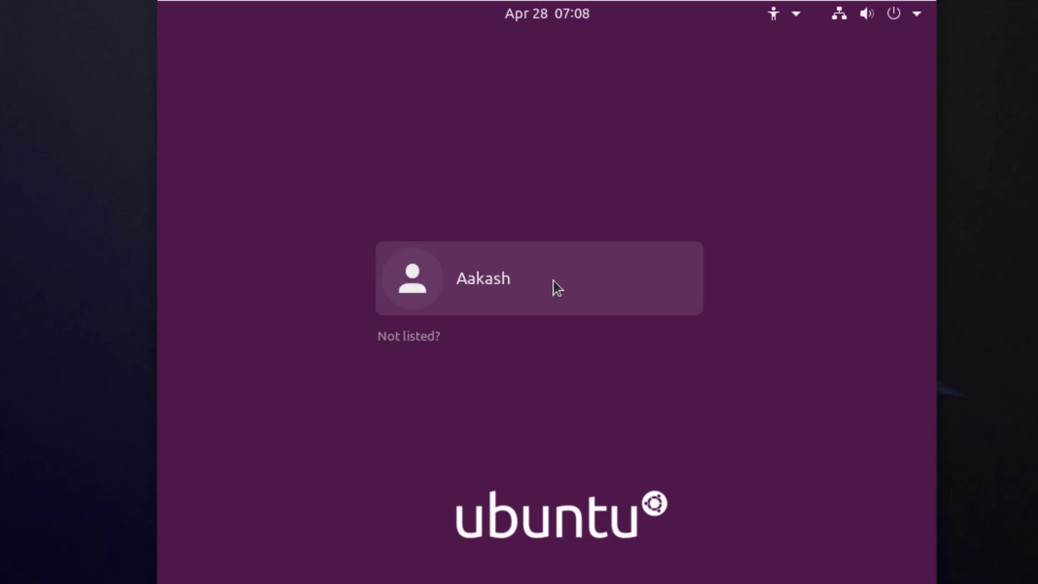
pyautogui.click(590, 278)
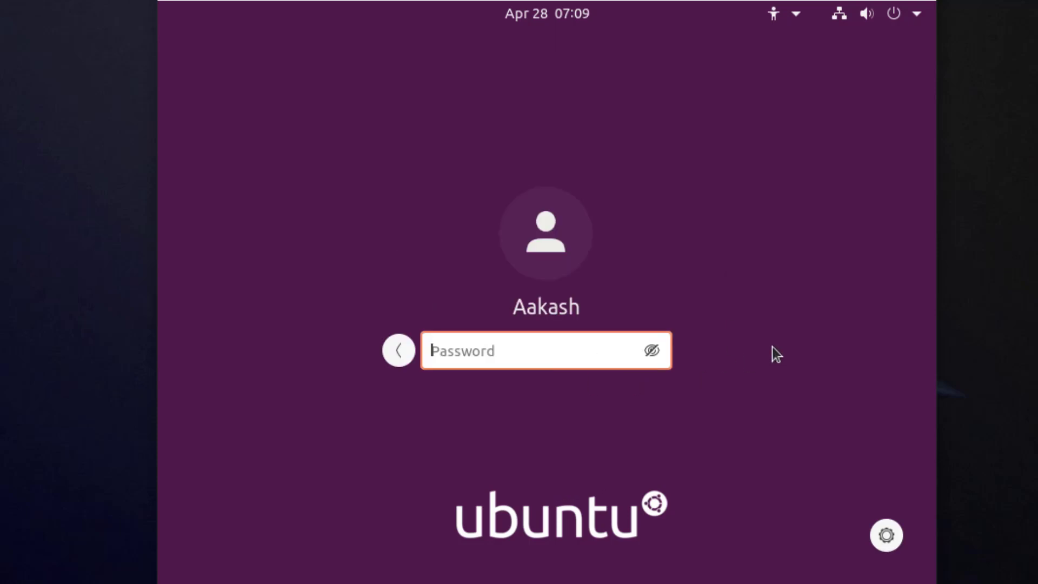
pyautogui.write('*******')
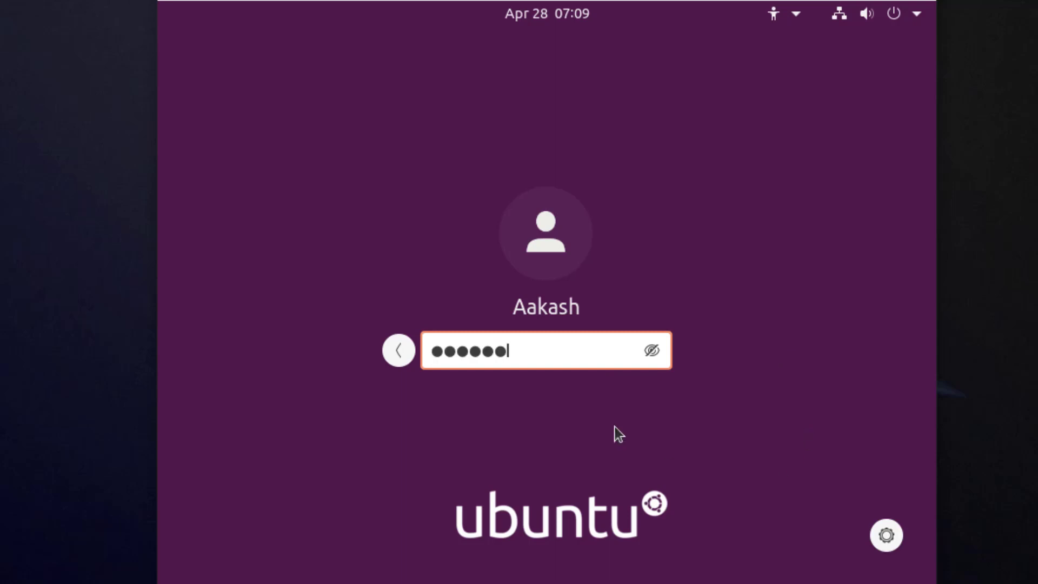
pyautogui.press('Return')
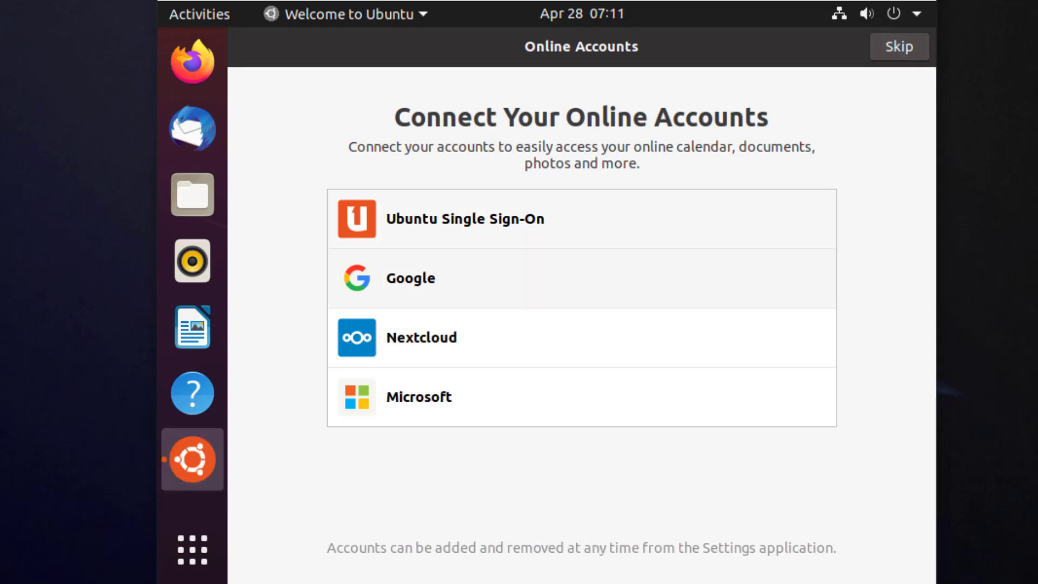
# Step: Skip connecting online accounts and move through the Livepatch and Help improve Ubuntu welcome pages
pyautogui.click(889, 52)
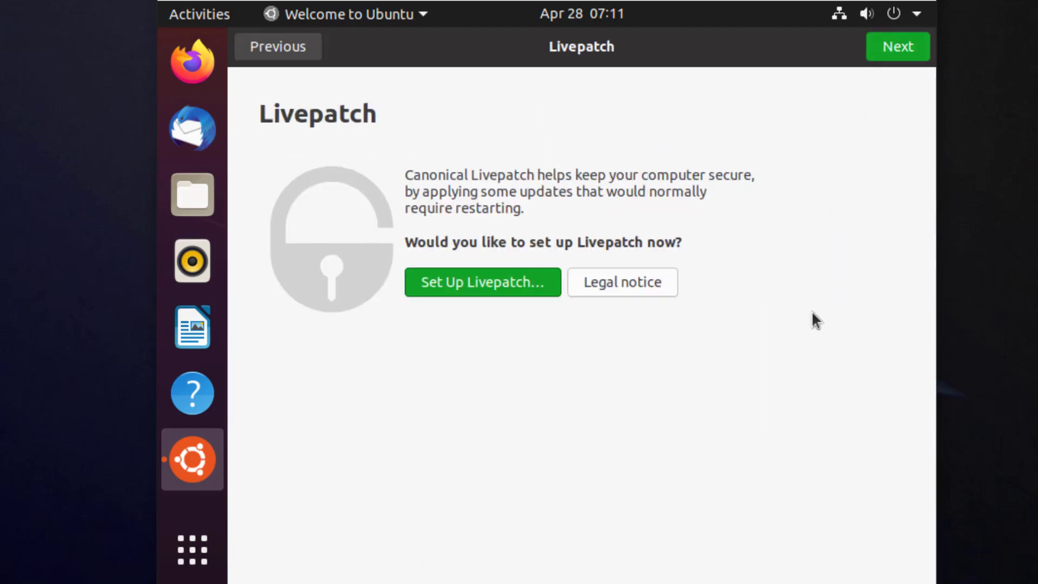
pyautogui.click(895, 48)
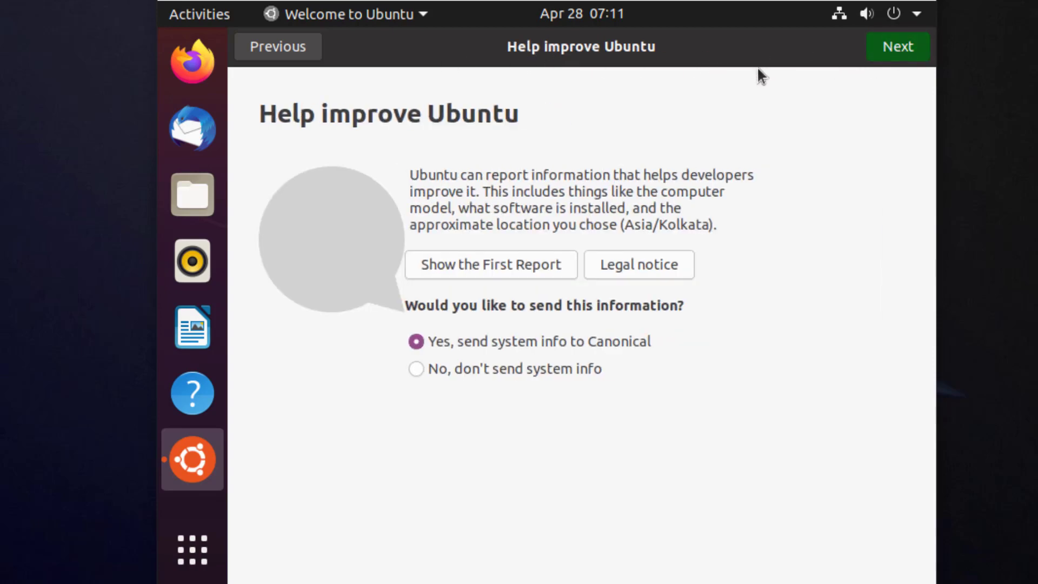
pyautogui.click(888, 47)
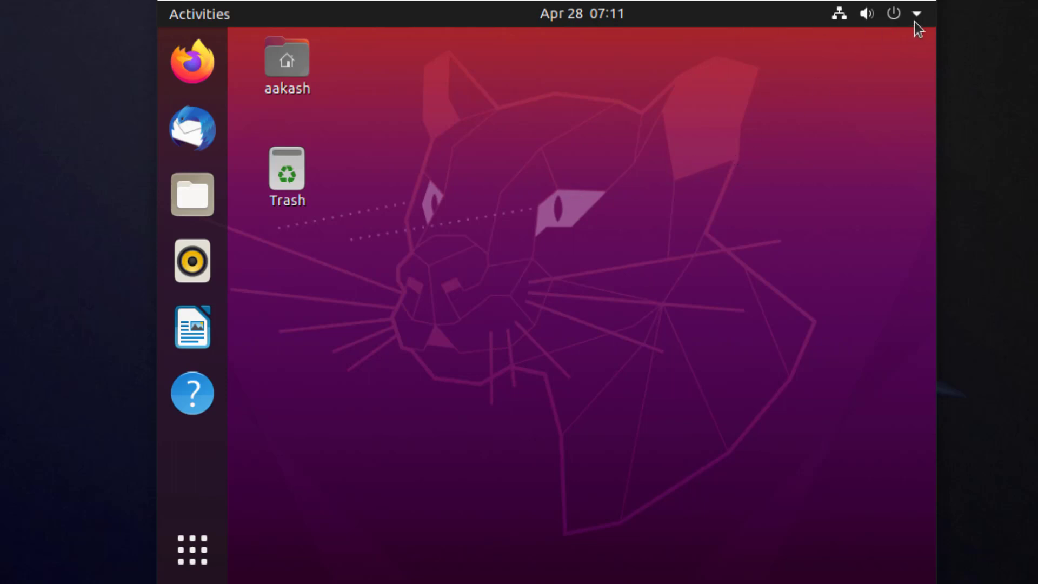
# Step: Open Settings and examine the About page's system details, including OS name, memory and disk capacity
pyautogui.click(897, 19)
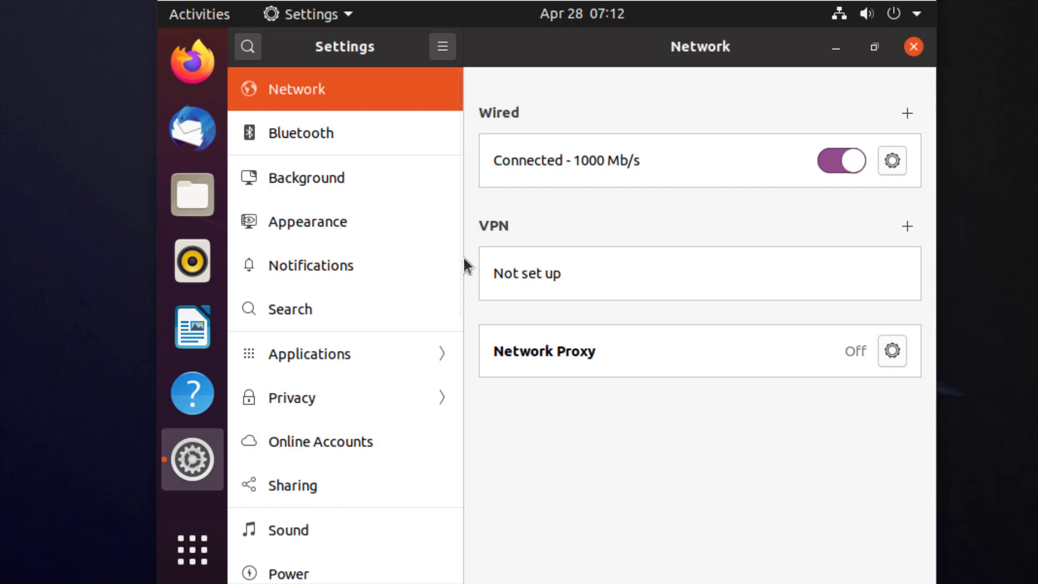
pyautogui.moveTo(456, 248); pyautogui.dragTo(454, 538)
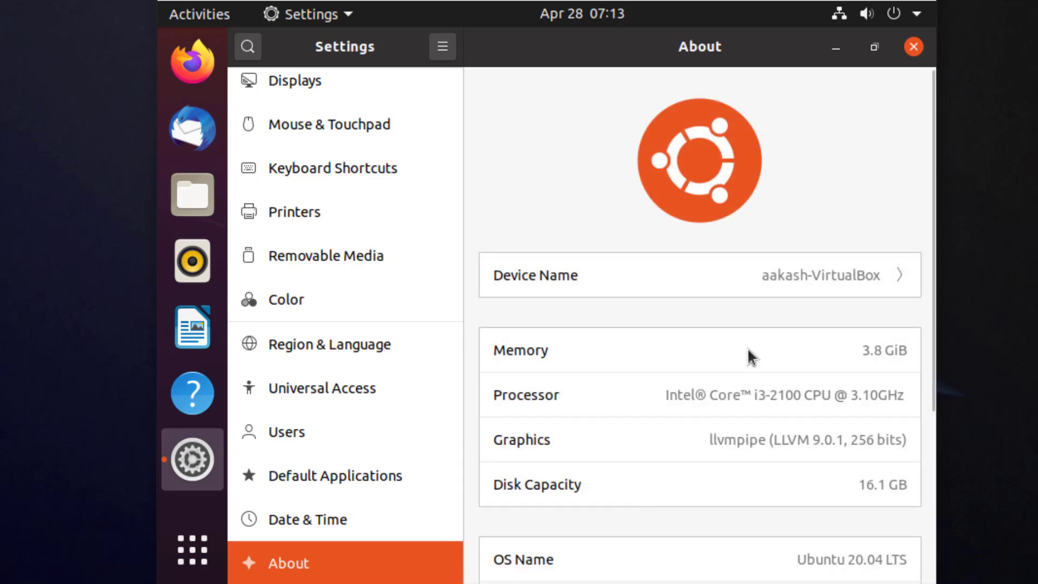
pyautogui.scroll(-5, 706, 346)
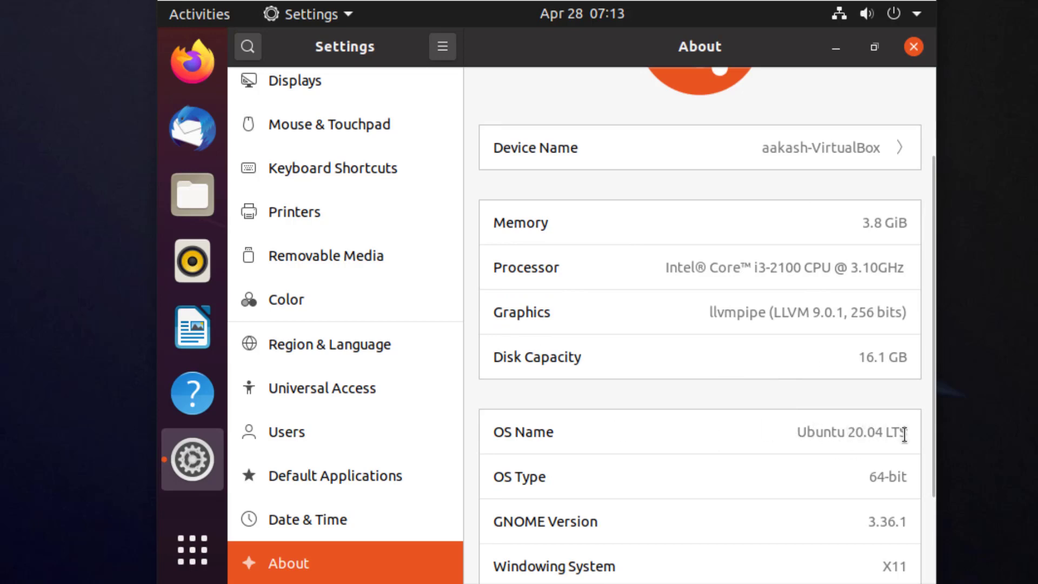
pyautogui.scroll(-2, 703, 492)
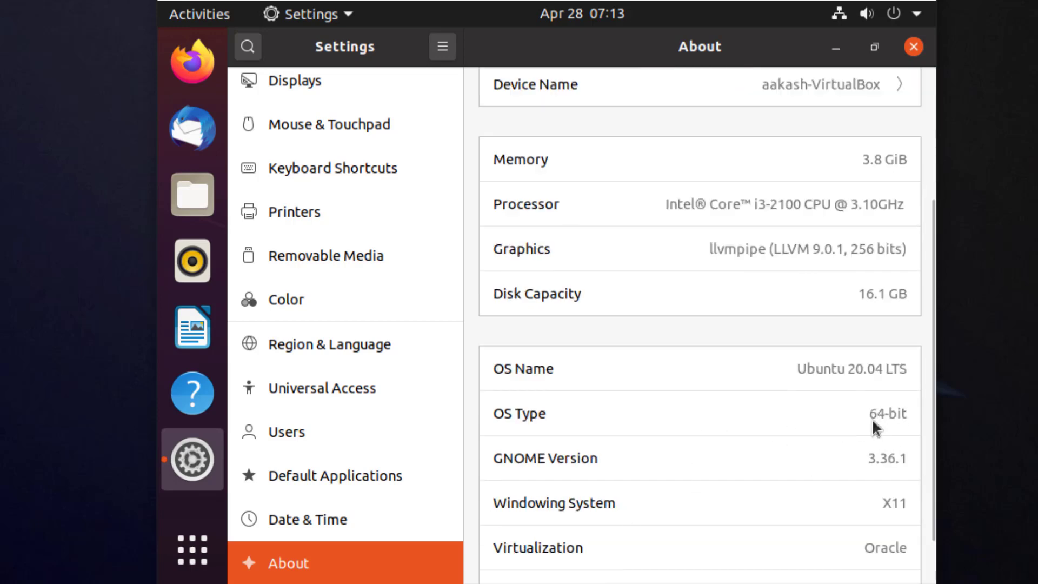
pyautogui.scroll(6, 703, 459)
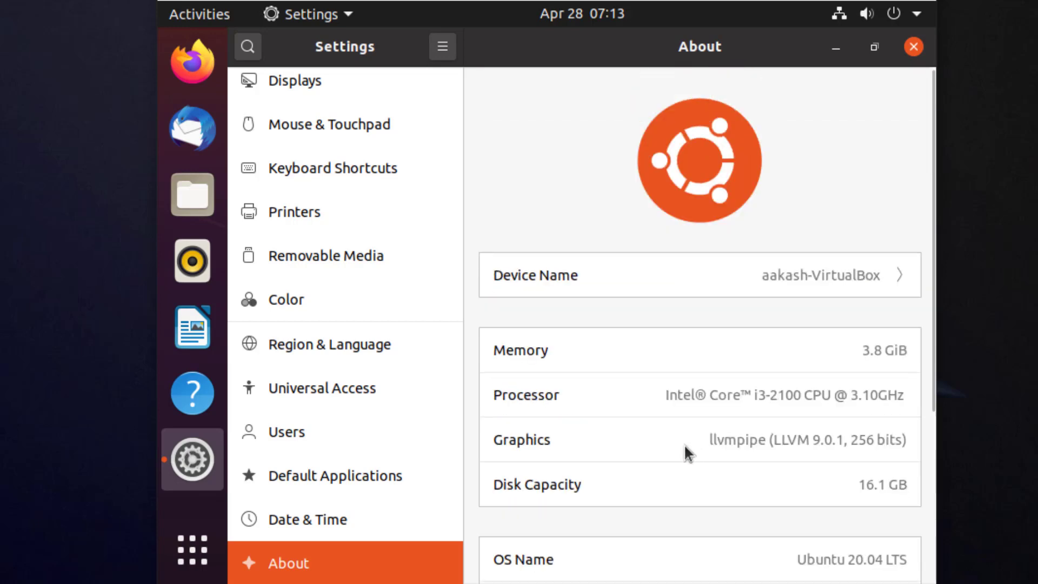